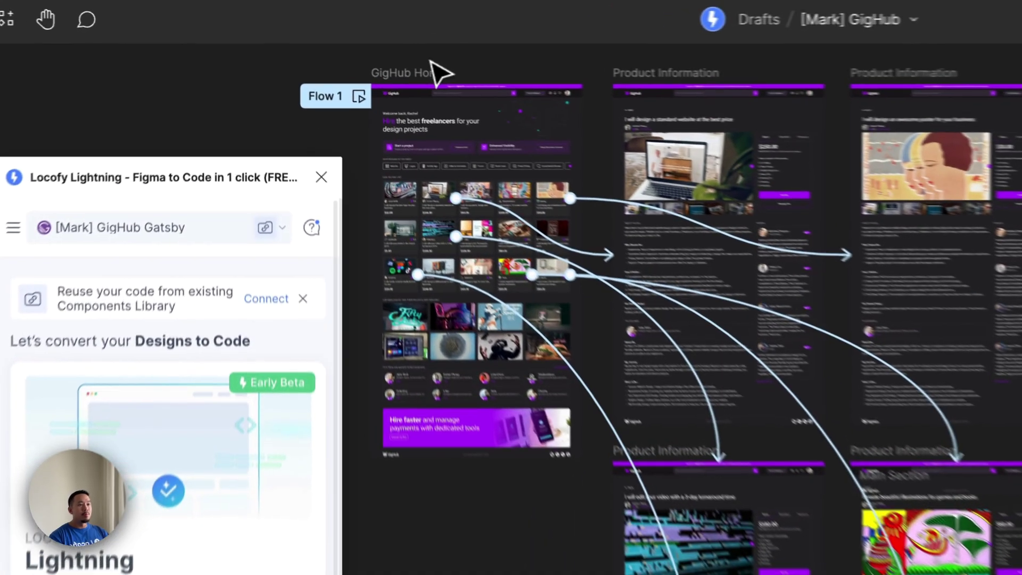
Step: Select the GigHub Home frame, marquee-select the Product Information frames, then clear the selection
{"action": "left_click", "coordinate": [335, 54]}
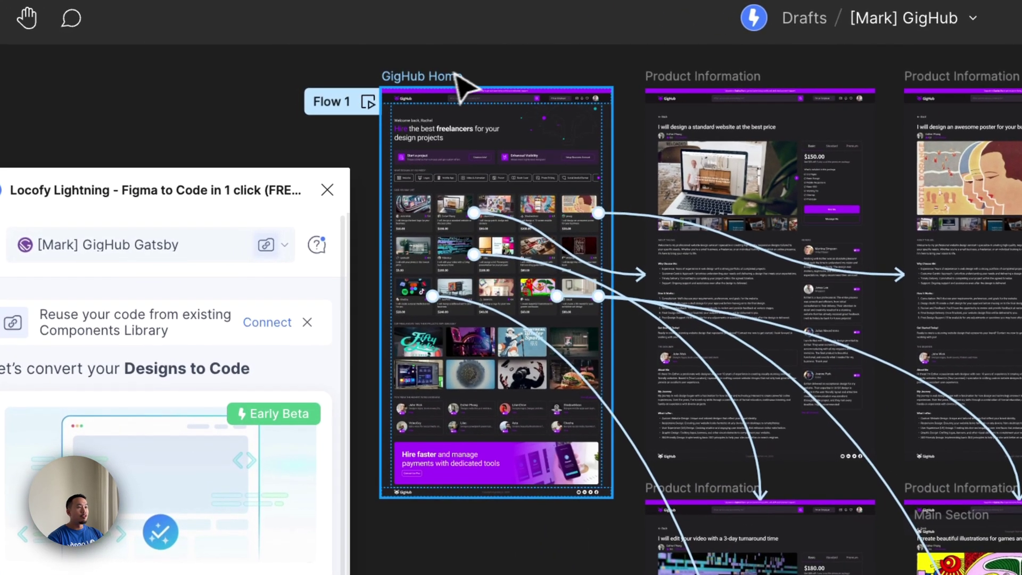
{"action": "left_click", "coordinate": [403, 77]}
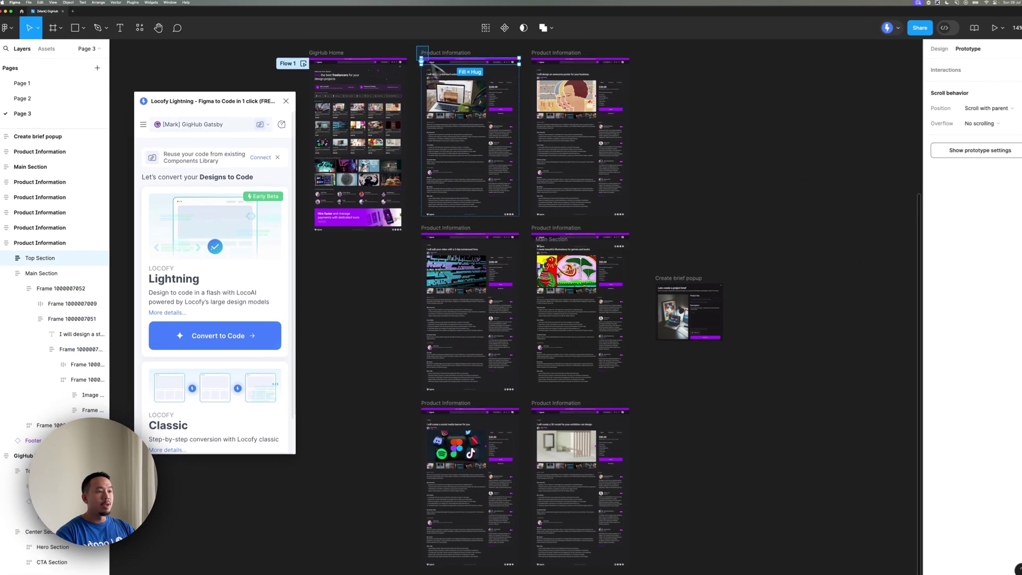
{"action": "left_click_drag", "start_coordinate": [414, 46], "coordinate": [776, 569]}
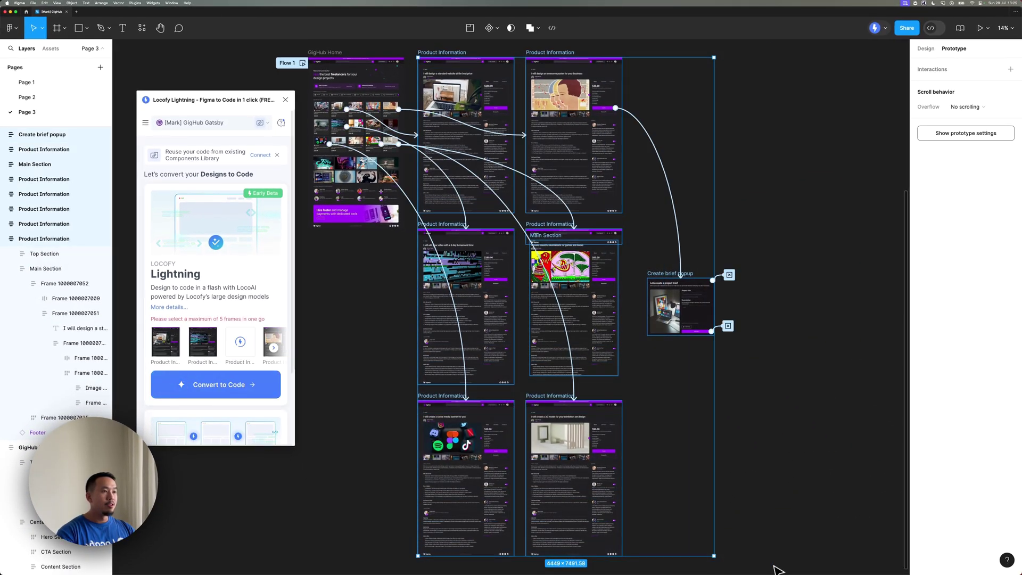
{"action": "left_click", "coordinate": [761, 420]}
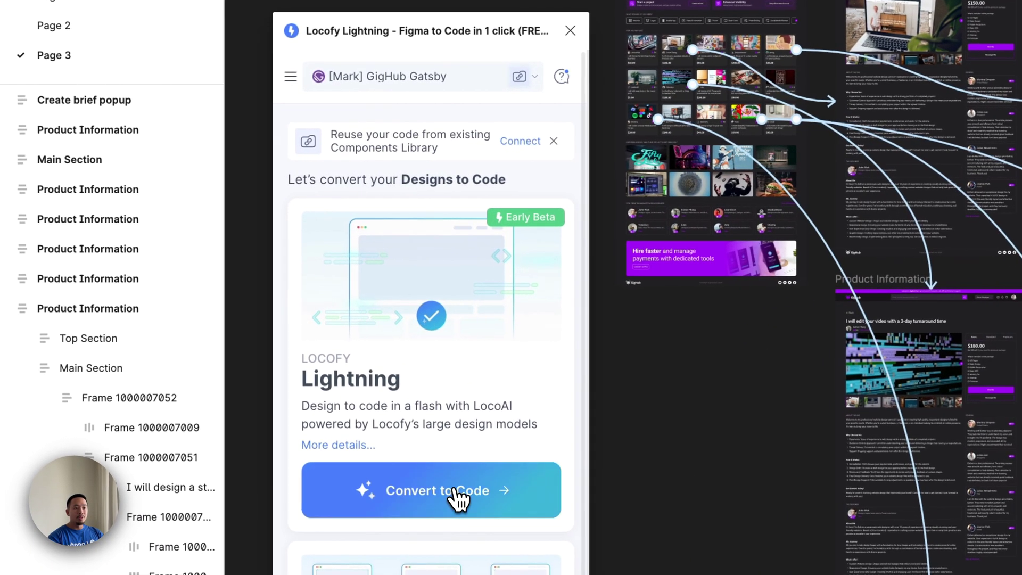
Step: Open Locofy's frame picker and tick the Components, GigHub Home and two Product Information frames
{"action": "left_click", "coordinate": [411, 463]}
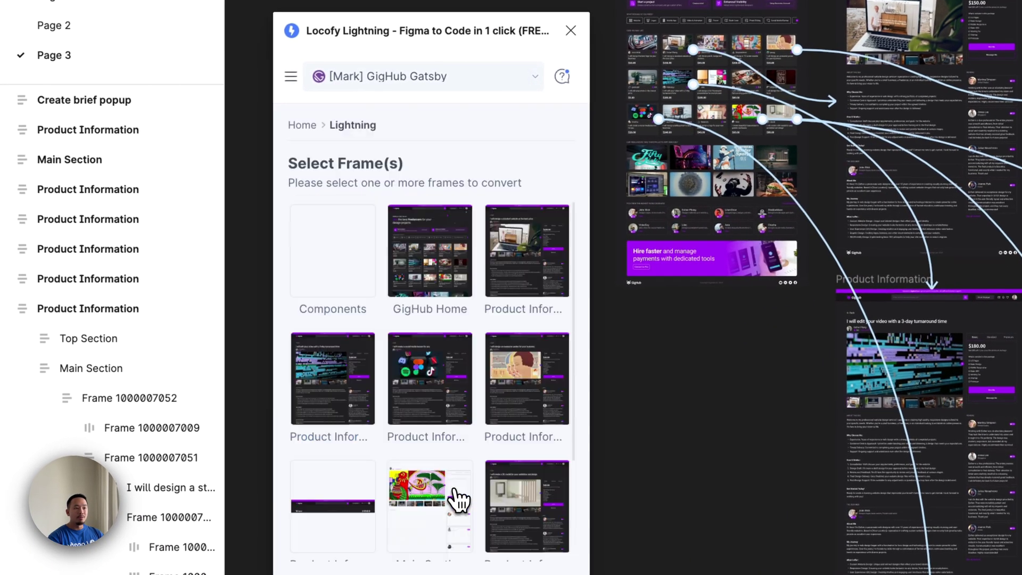
{"action": "left_click", "coordinate": [337, 263]}
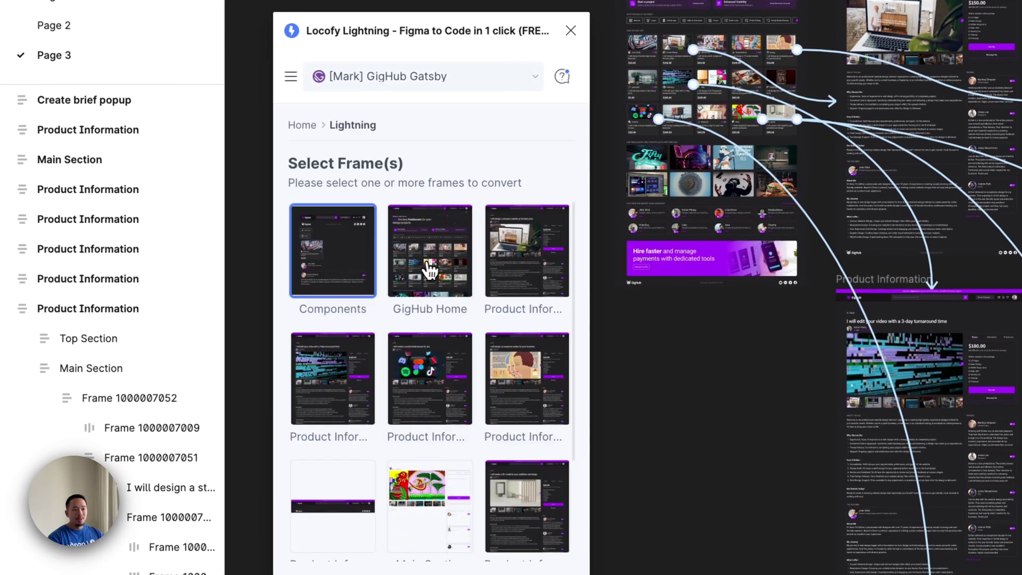
{"action": "left_click", "coordinate": [429, 269]}
{"action": "left_click", "coordinate": [532, 262]}
{"action": "left_click", "coordinate": [507, 392]}
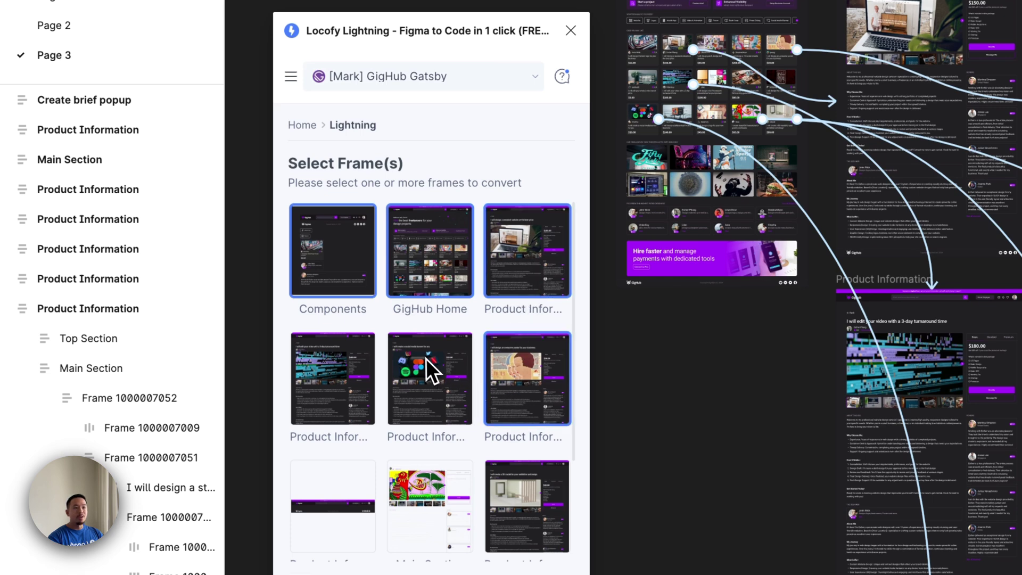
Step: Untick every frame, then choose only GigHub Home for conversion
{"action": "left_click", "coordinate": [524, 367]}
{"action": "left_click", "coordinate": [513, 242]}
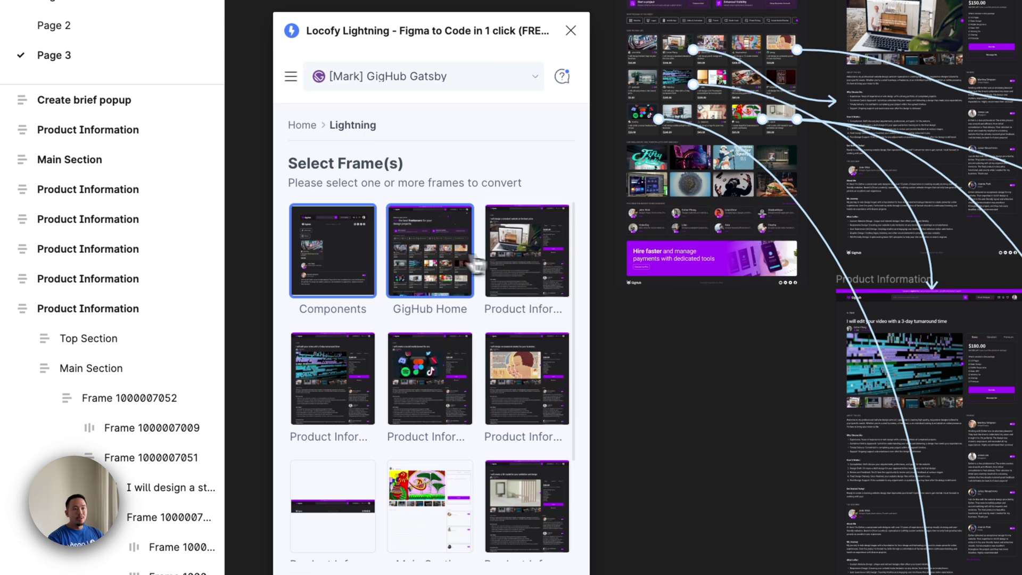
{"action": "left_click", "coordinate": [423, 261]}
{"action": "left_click", "coordinate": [346, 265]}
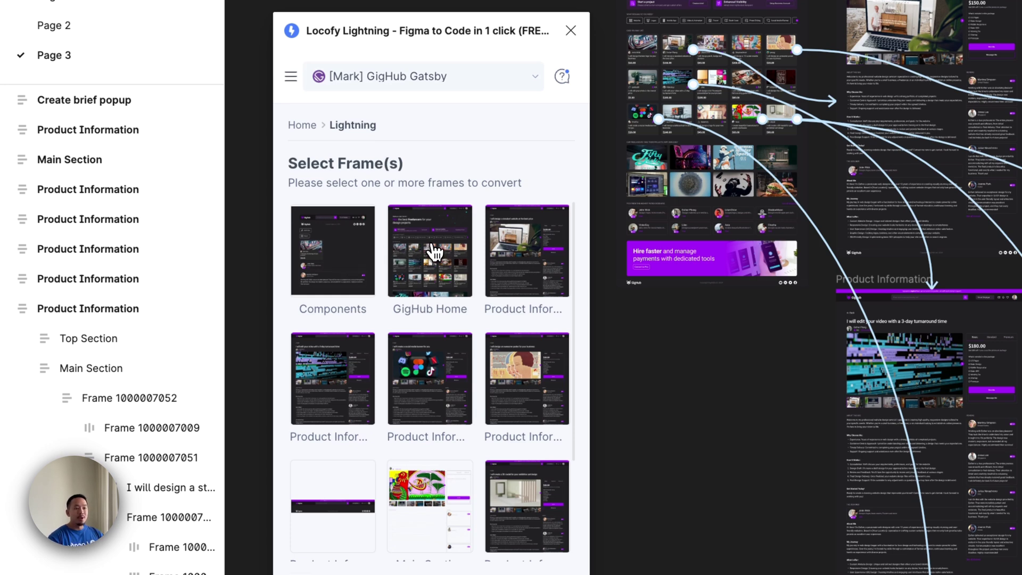
{"action": "left_click", "coordinate": [435, 255]}
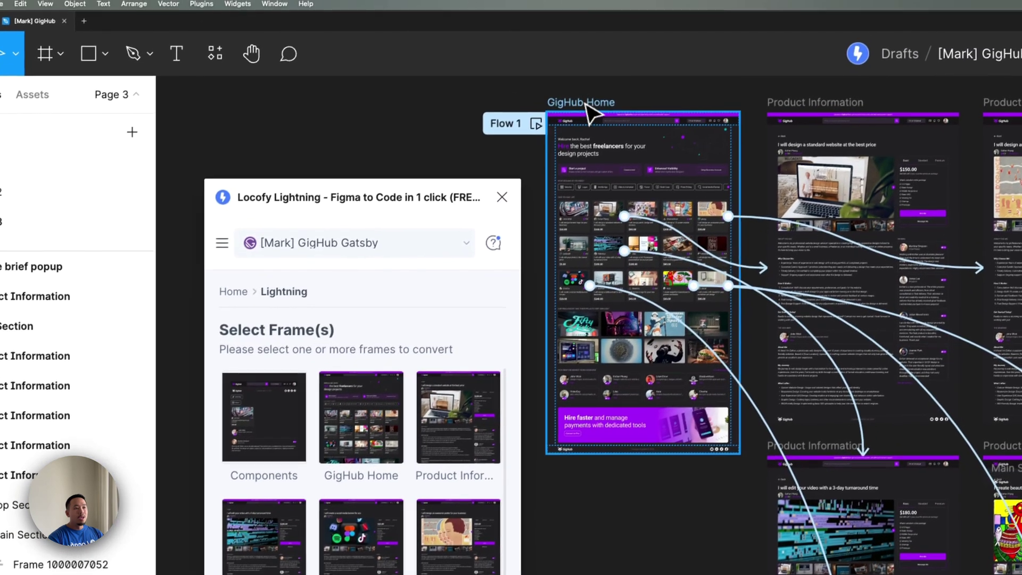
{"action": "left_click", "coordinate": [586, 104]}
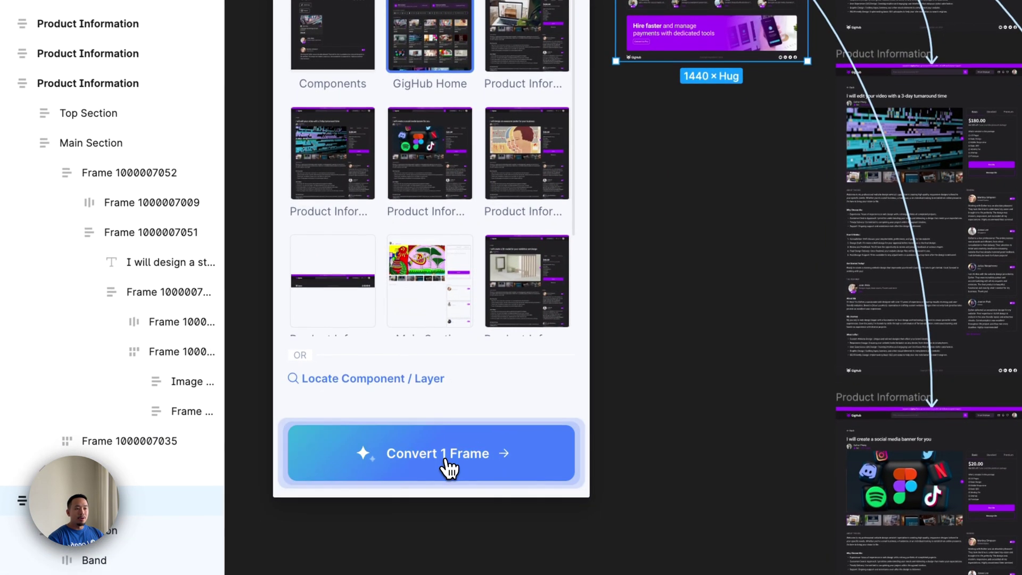
Step: Convert GigHub Home plus its 7 connected frames and browse the converted frame previews
{"action": "left_click", "coordinate": [446, 461]}
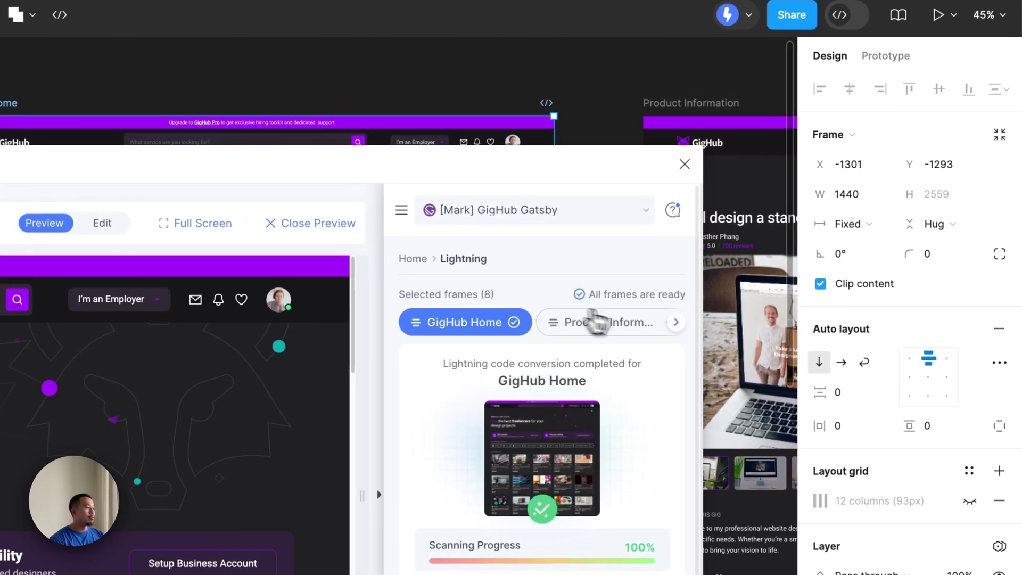
{"action": "left_click", "coordinate": [676, 322]}
{"action": "left_click", "coordinate": [675, 323]}
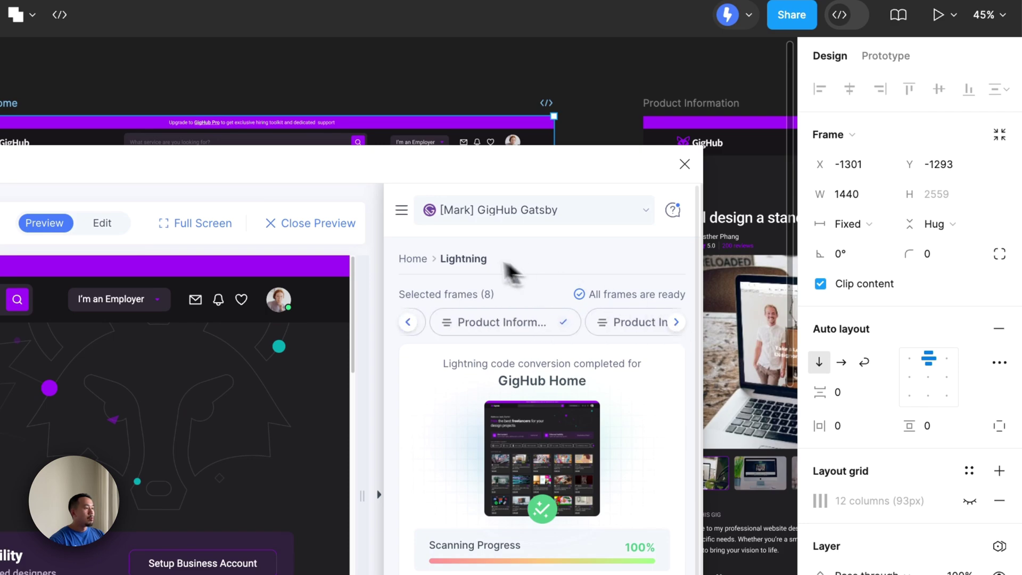
Step: Close the Locofy code preview and return to the GigHub Home design on the canvas
{"action": "left_click", "coordinate": [424, 258]}
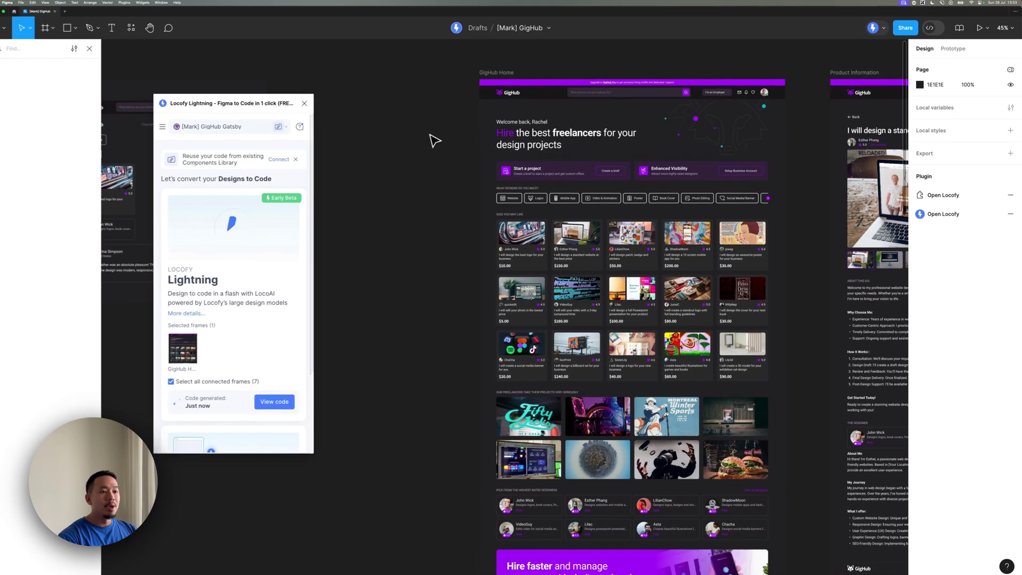
{"action": "left_click", "coordinate": [436, 143]}
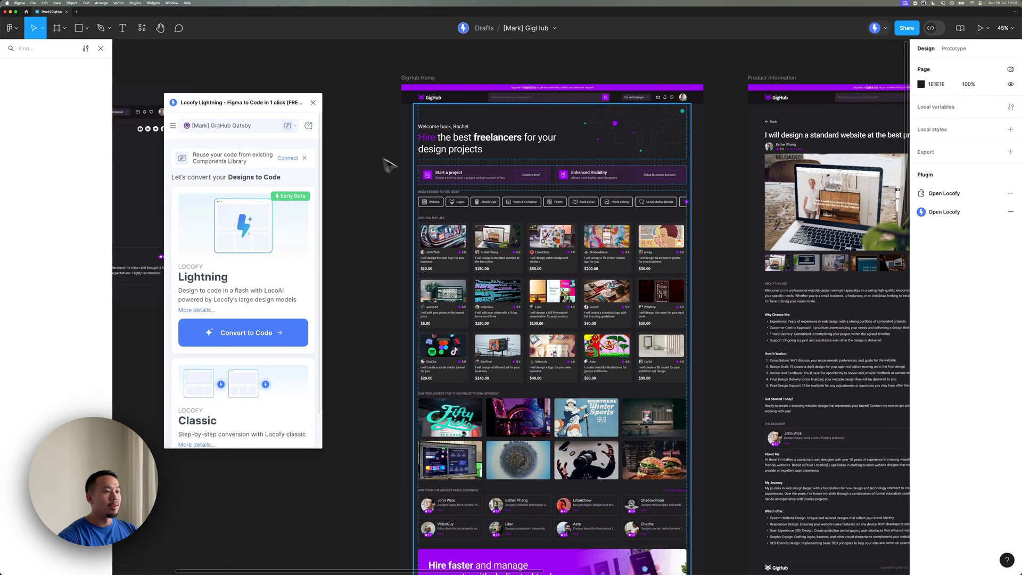
{"action": "scroll", "coordinate": [520, 200], "scroll_direction": "up", "scroll_amount": 5}
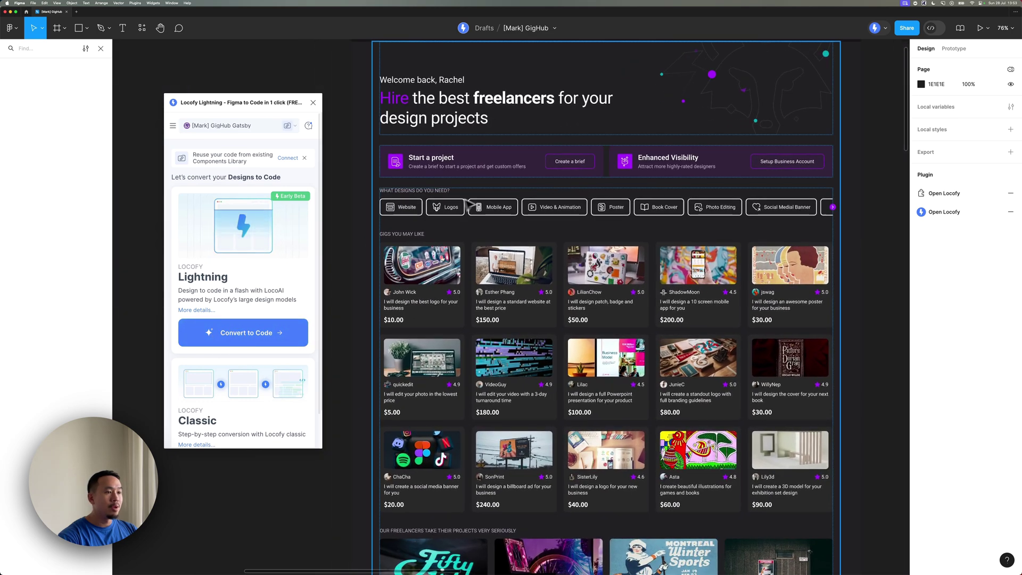
{"action": "left_click", "coordinate": [409, 208]}
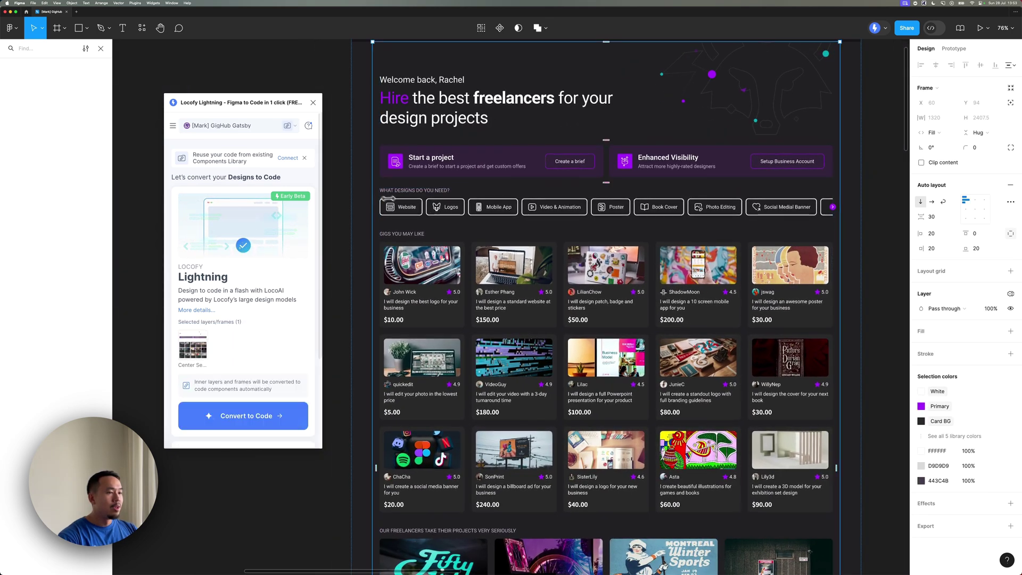
{"action": "scroll", "coordinate": [532, 202], "scroll_direction": "left", "scroll_amount": 10}
{"action": "scroll", "coordinate": [642, 190], "scroll_direction": "left", "scroll_amount": 5}
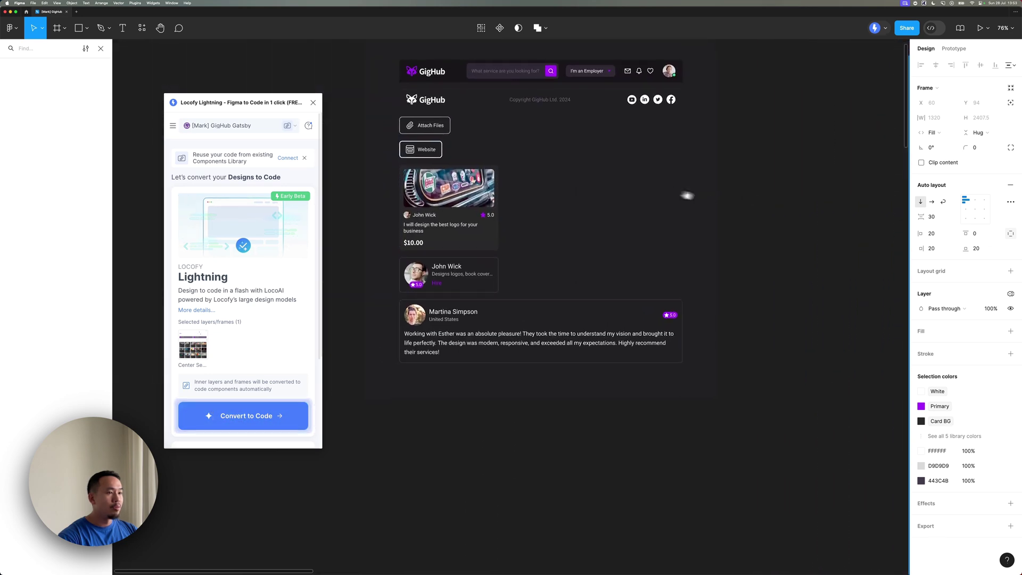
Step: Change the Website category pill's stroke weight from 2 to 1
{"action": "left_click", "coordinate": [420, 150]}
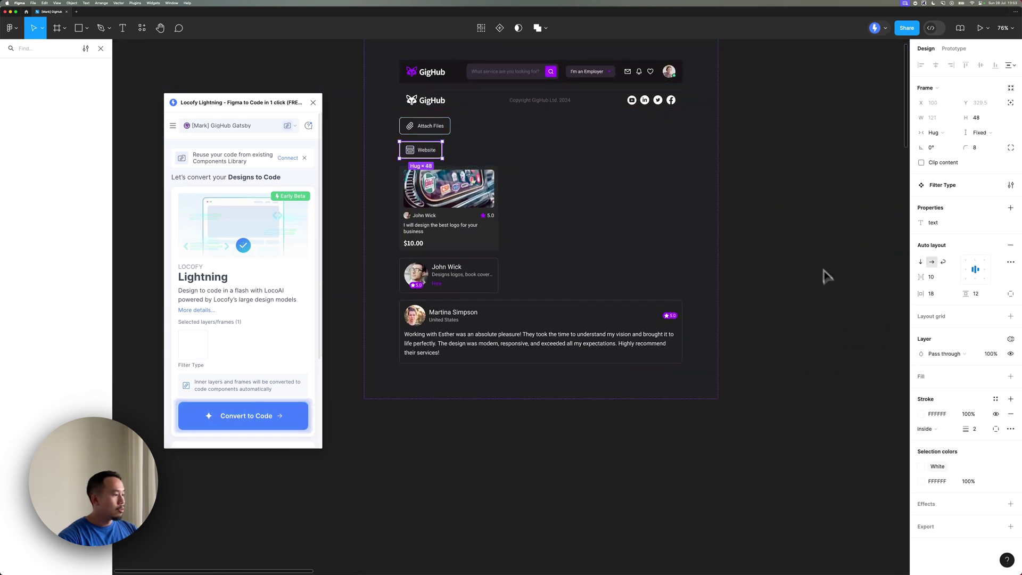
{"action": "left_click", "coordinate": [979, 430]}
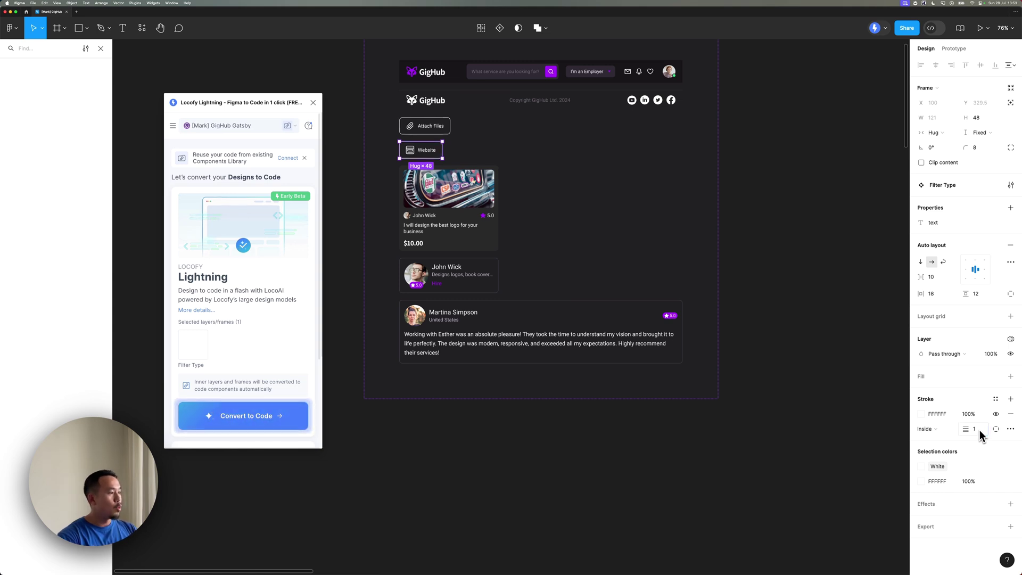
{"action": "left_click", "coordinate": [588, 254]}
{"action": "scroll", "coordinate": [588, 254], "scroll_direction": "right", "scroll_amount": 10}
{"action": "scroll", "coordinate": [588, 255], "scroll_direction": "right", "scroll_amount": 15}
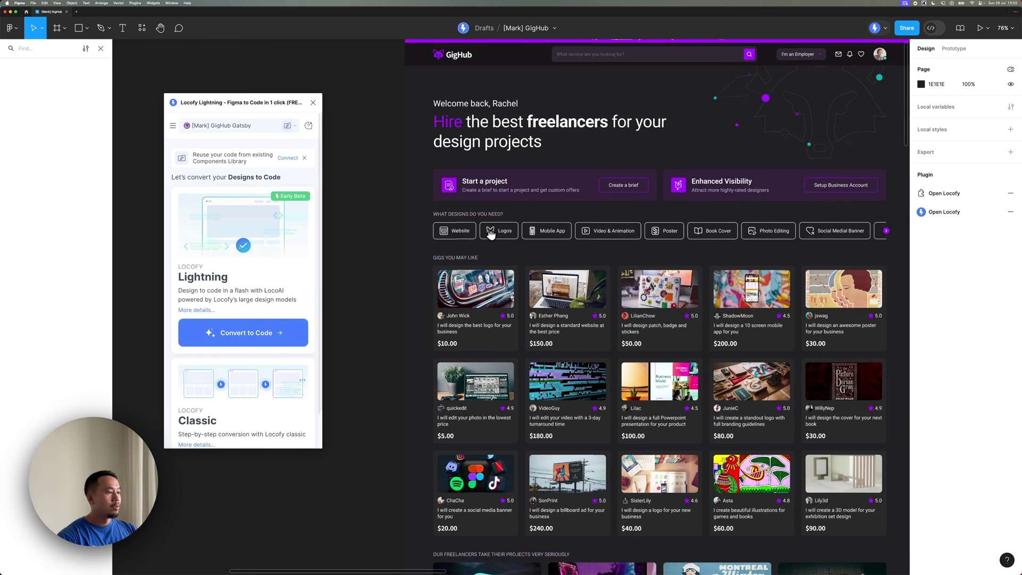
{"action": "left_click", "coordinate": [819, 223]}
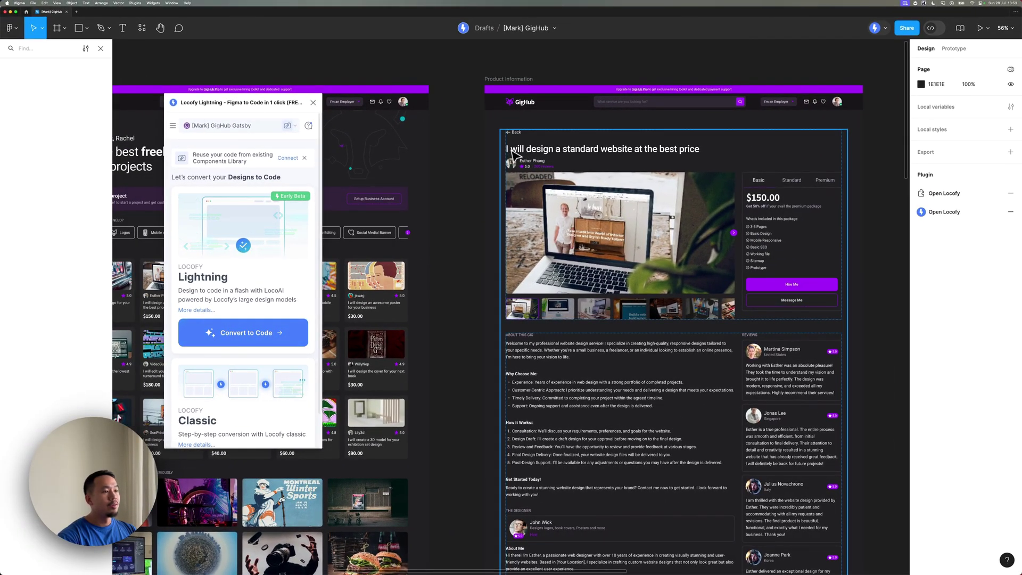
Step: Replace 'standard' with 'responsive' in the Product Information gig title
{"action": "left_click", "coordinate": [582, 149]}
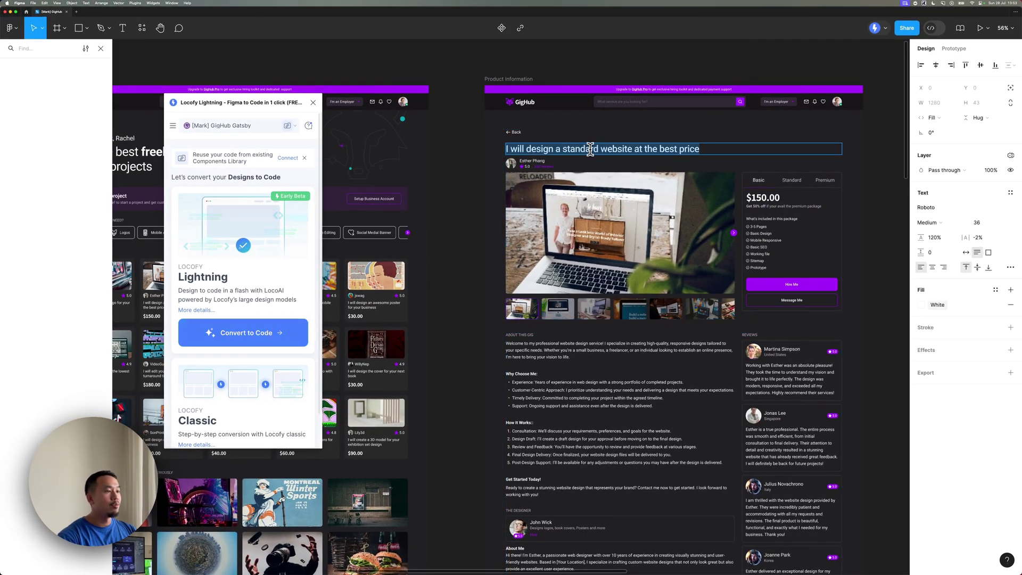
{"action": "double_click", "coordinate": [582, 150]}
{"action": "type", "text": "resp"}
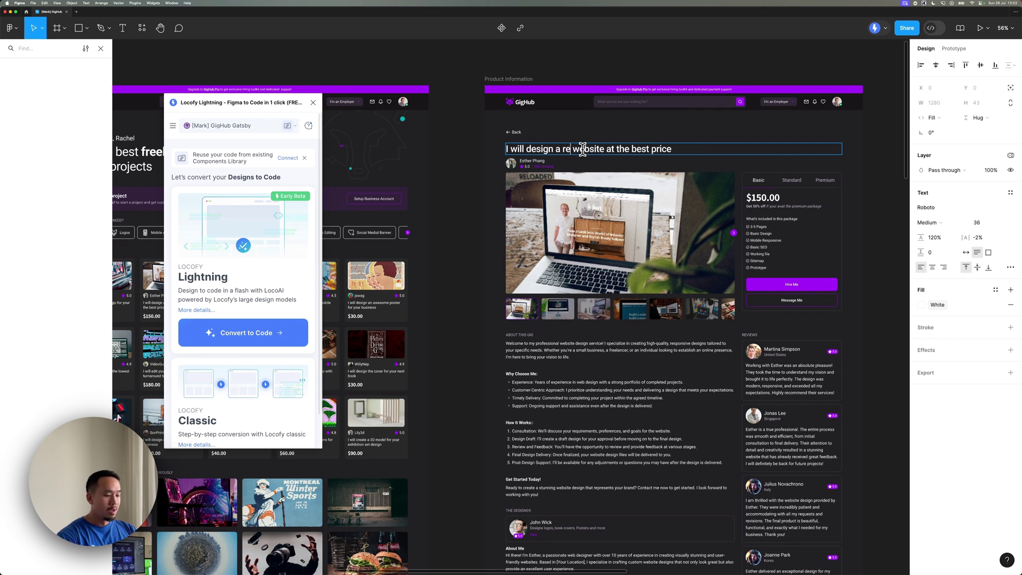
{"action": "type", "text": "oniv"}
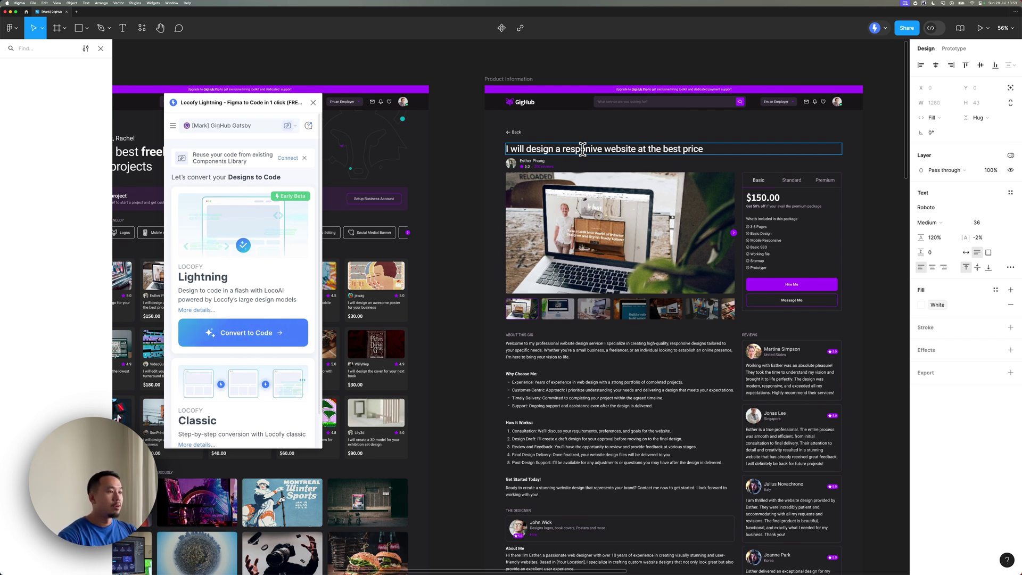
{"action": "type", "text": "ive"}
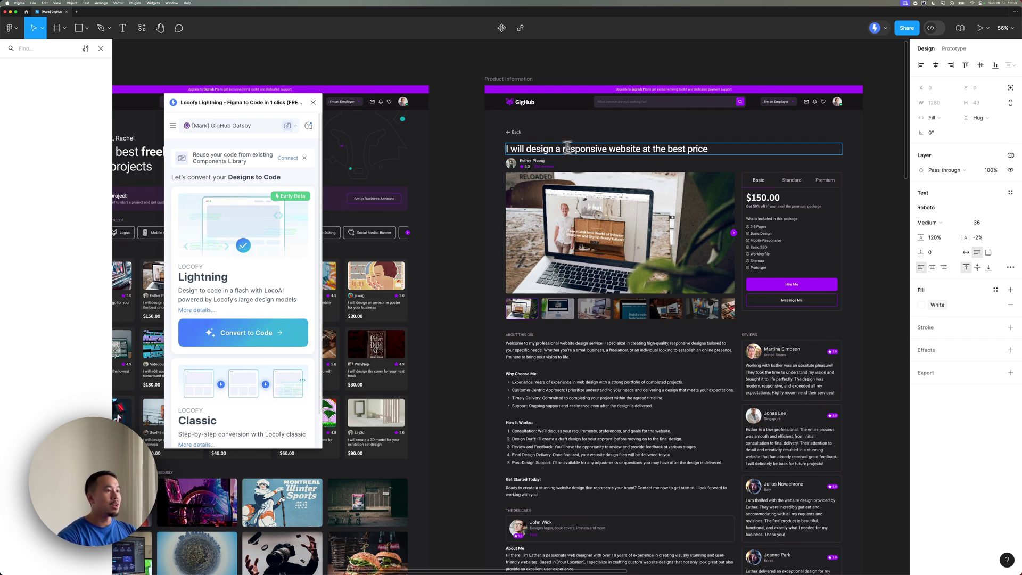
{"action": "left_click", "coordinate": [458, 171]}
{"action": "scroll", "coordinate": [453, 173], "scroll_direction": "down", "scroll_amount": 3}
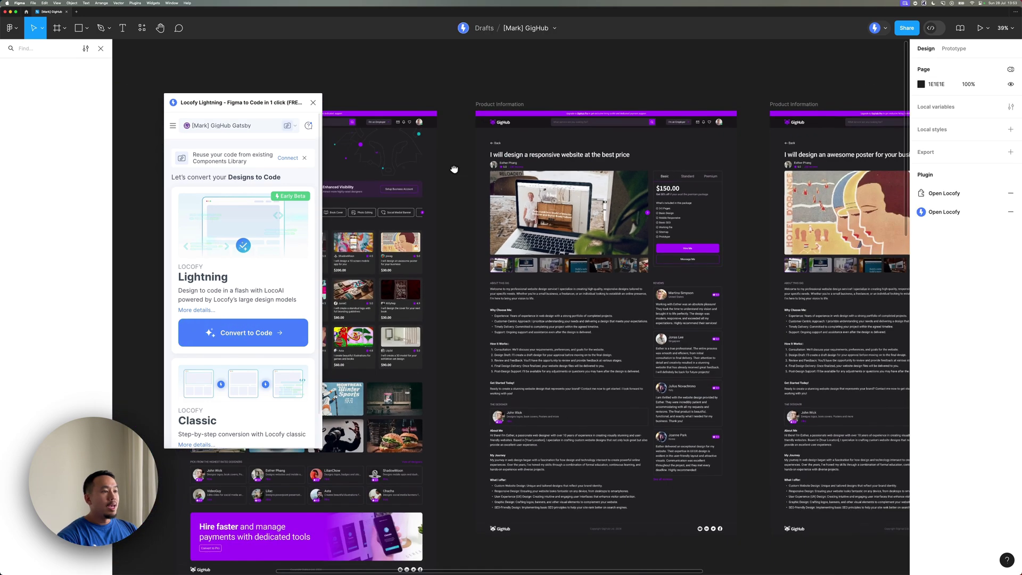
Step: Reopen Locofy's frame picker, choose GigHub Home and start converting the frames again
{"action": "left_click_drag", "start_coordinate": [452, 173], "coordinate": [691, 155]}
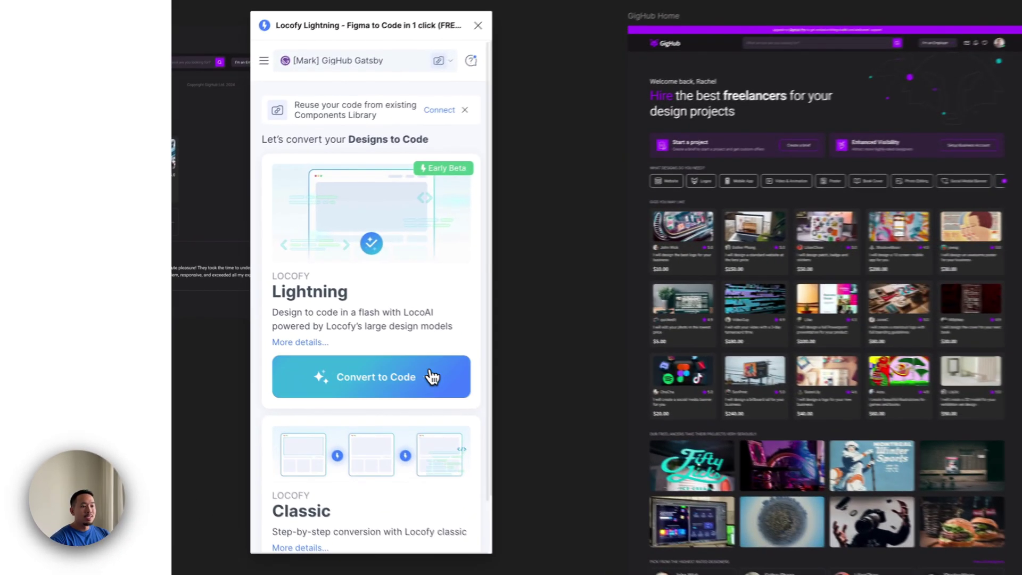
{"action": "left_click", "coordinate": [288, 332]}
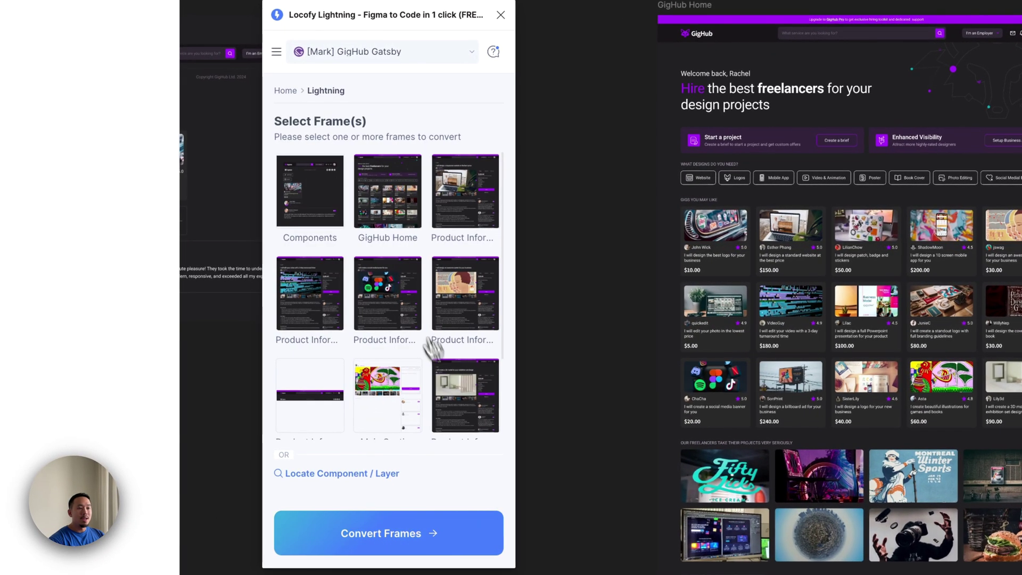
{"action": "left_click", "coordinate": [394, 205]}
{"action": "left_click", "coordinate": [430, 539]}
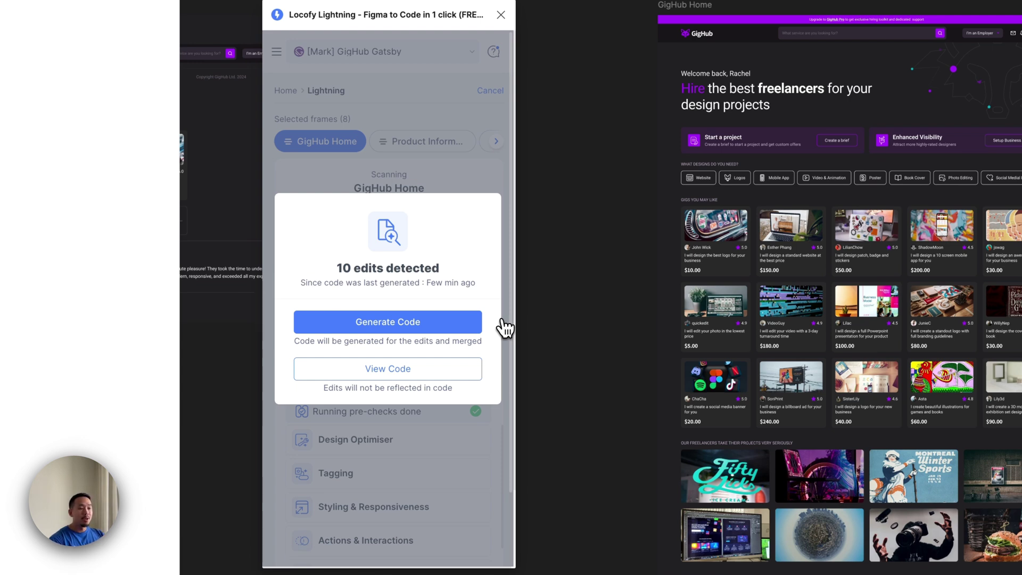
Step: Generate code merging the 10 detected edits and let the preview refresh
{"action": "left_click", "coordinate": [384, 324]}
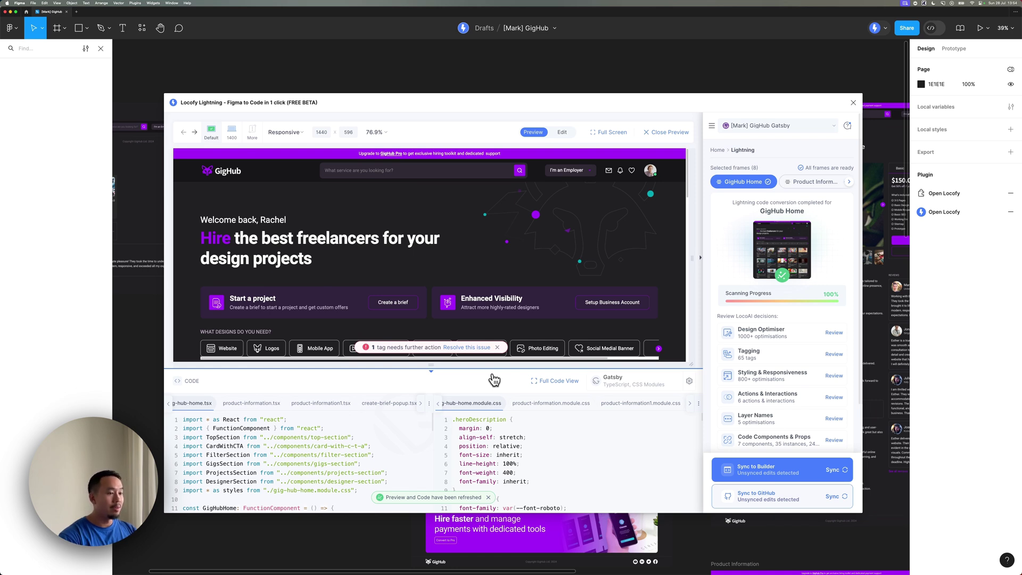
Step: Dismiss the tag warning and highlight the Logos pill's 1px border rule in filter-section.module.css
{"action": "left_click", "coordinate": [497, 347]}
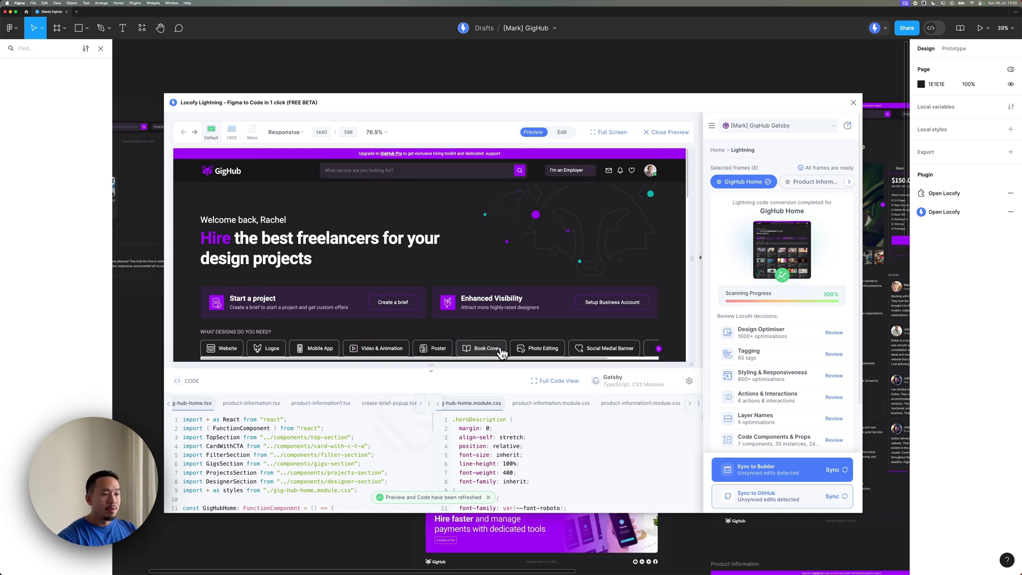
{"action": "scroll", "coordinate": [655, 258], "scroll_direction": "down", "scroll_amount": 3}
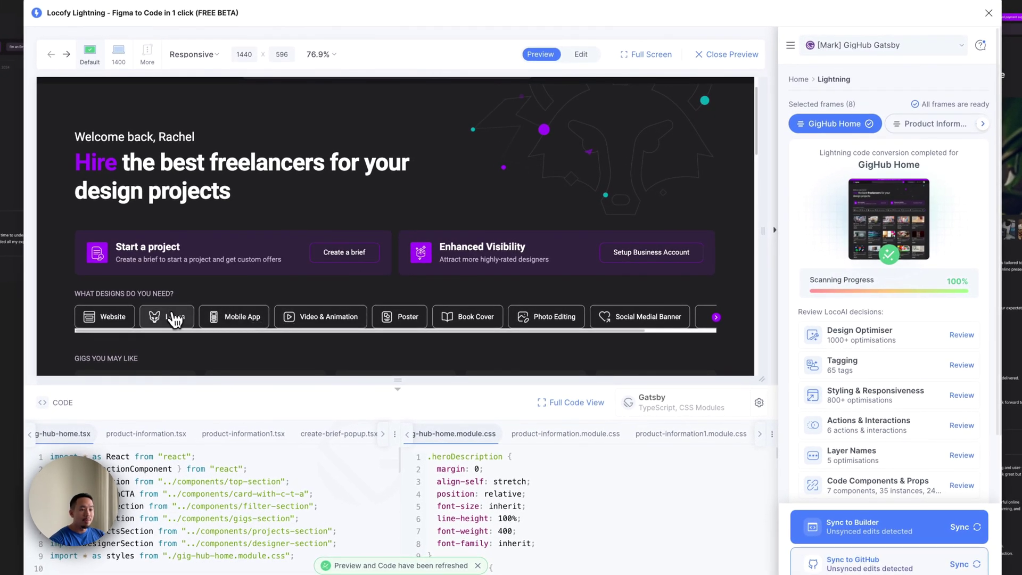
{"action": "left_click", "coordinate": [171, 318]}
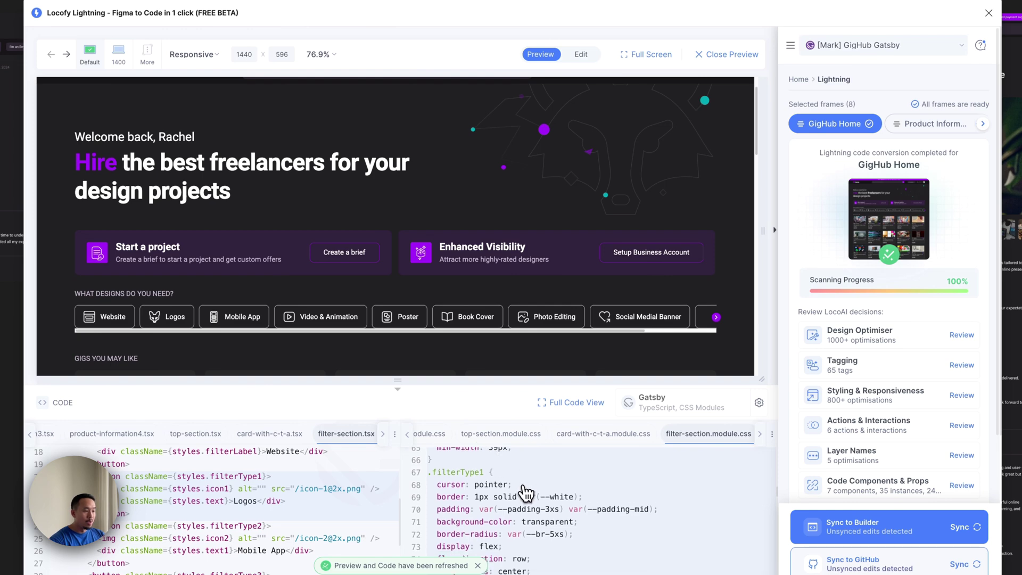
{"action": "left_click_drag", "start_coordinate": [437, 488], "coordinate": [484, 488]}
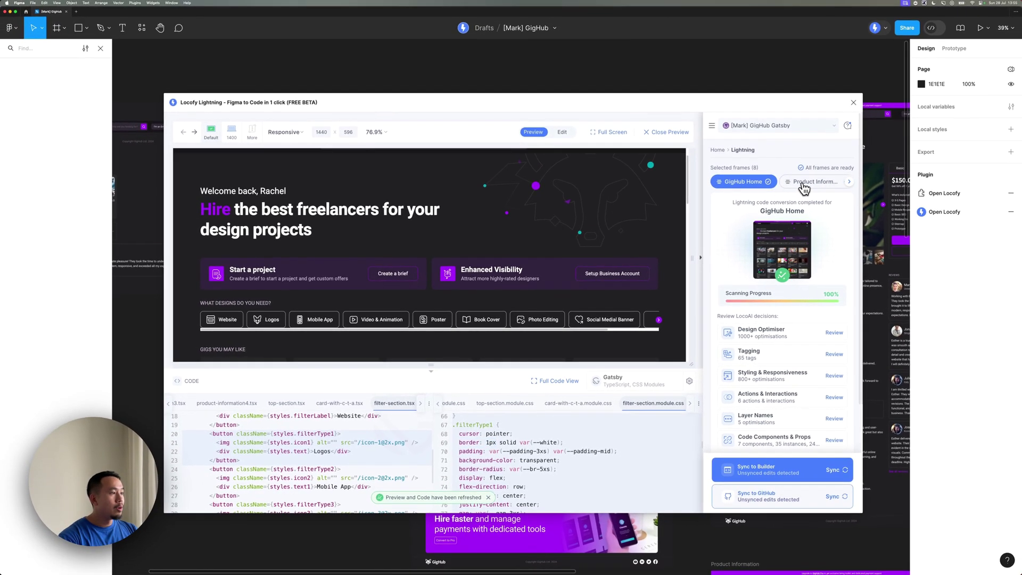
Step: Preview Product Information and jump to the code for the 'responsive' title word
{"action": "left_click", "coordinate": [803, 184]}
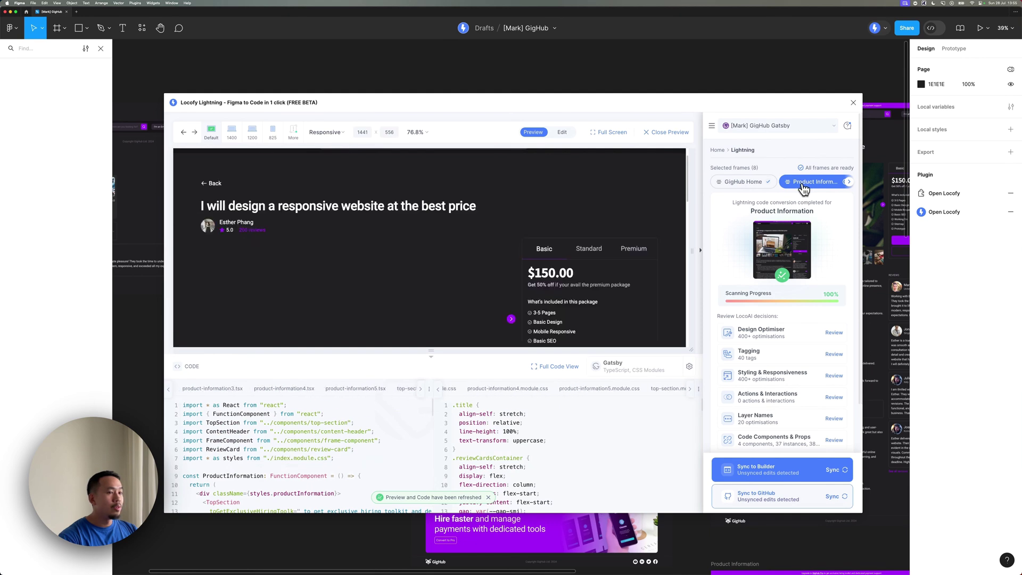
{"action": "double_click", "coordinate": [300, 206]}
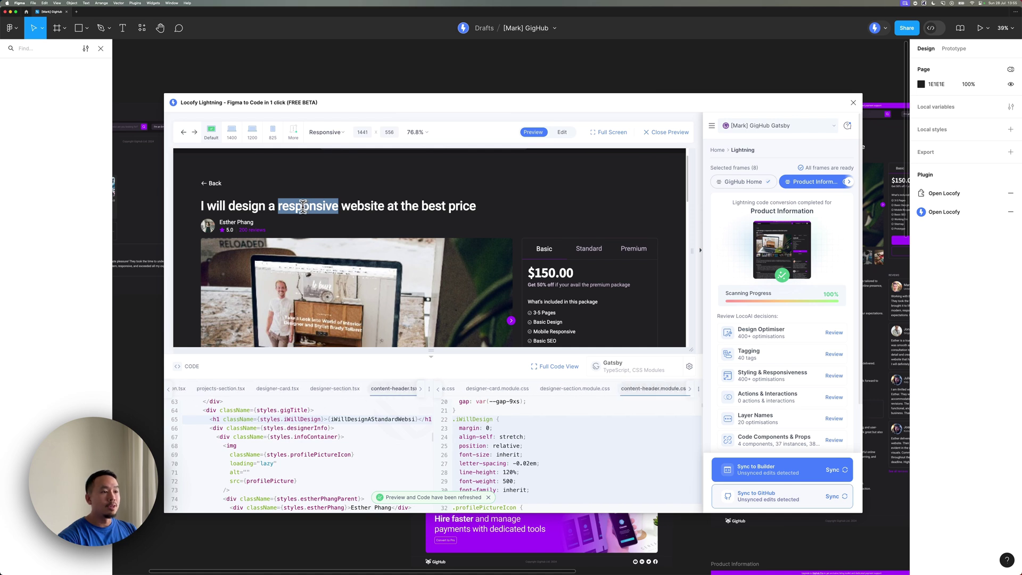